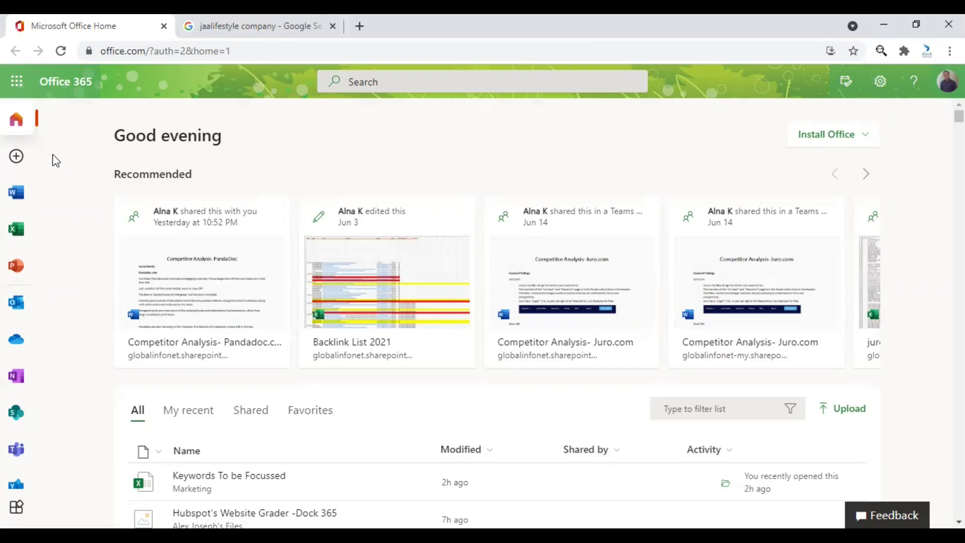
Step: Launch Power Automate from the app launcher and show the My flows list
{"action": "left_click", "coordinate": [17, 84]}
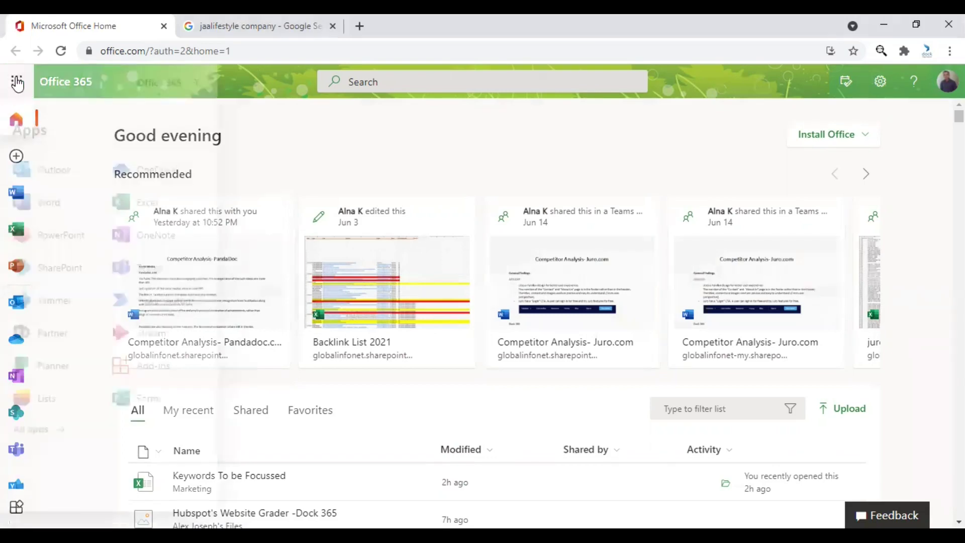
{"action": "left_click", "coordinate": [151, 311]}
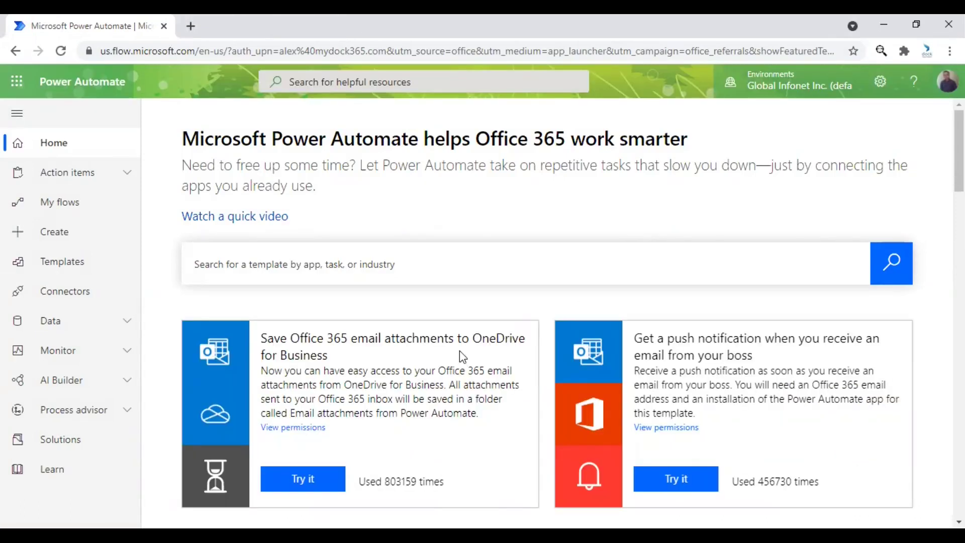
{"action": "left_click", "coordinate": [60, 203]}
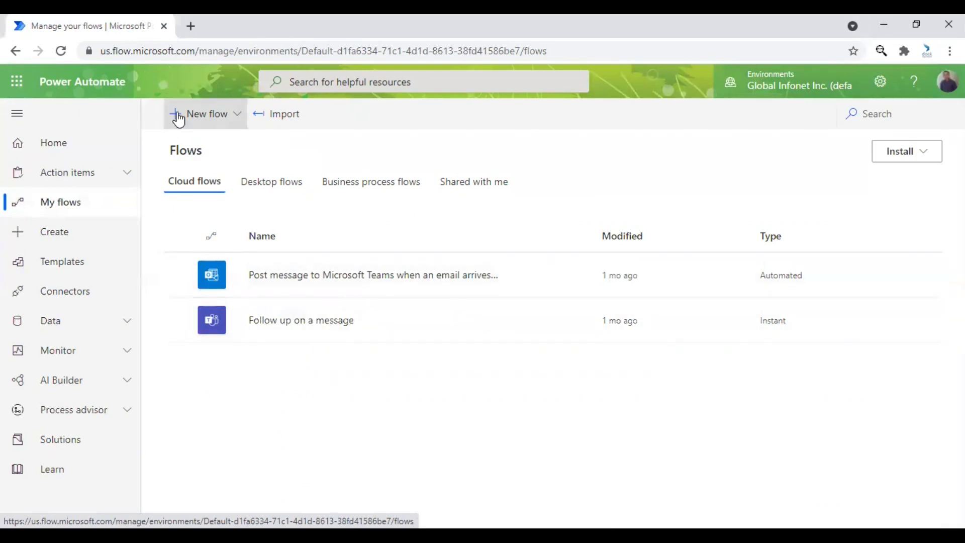
Step: Start a new flow from a template to reach the template gallery
{"action": "left_click", "coordinate": [178, 119]}
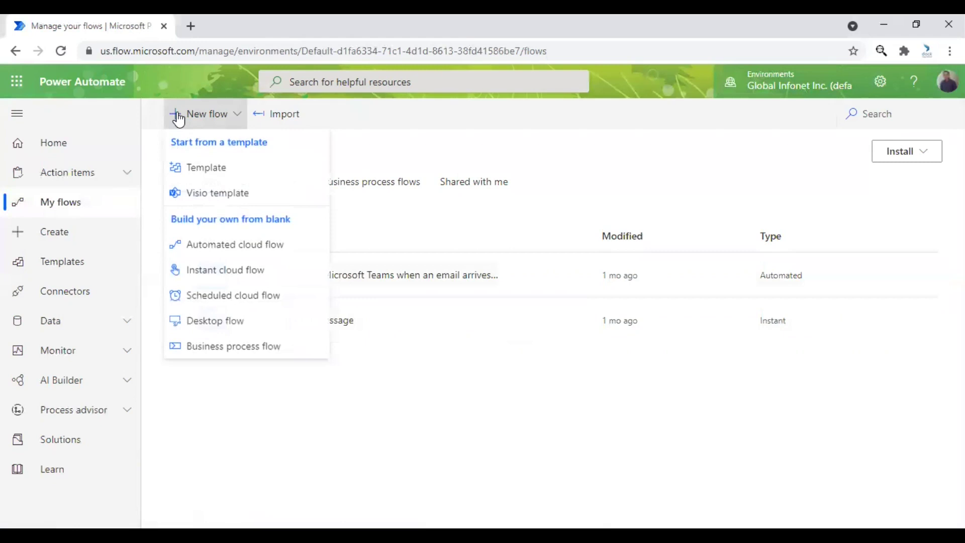
{"action": "left_click", "coordinate": [217, 175]}
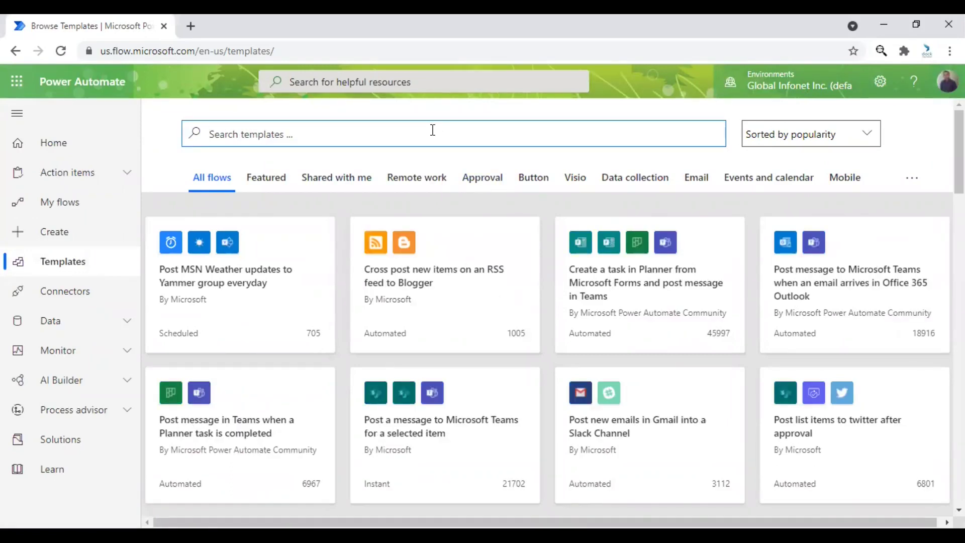
{"action": "type", "text": "post a "}
{"action": "type", "text": "daily"}
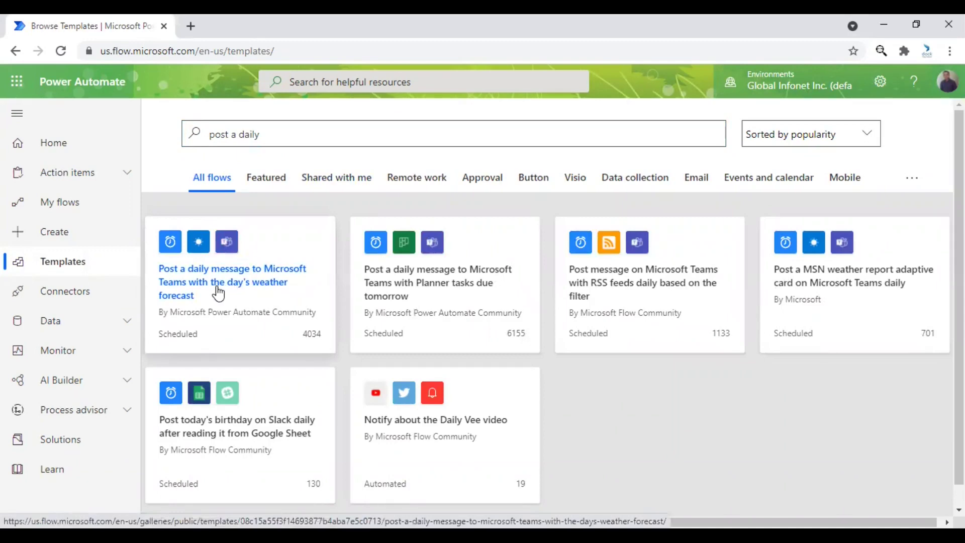
Step: Open the daily Teams weather forecast template and review its MSN Weather and Teams connections
{"action": "left_click", "coordinate": [249, 280]}
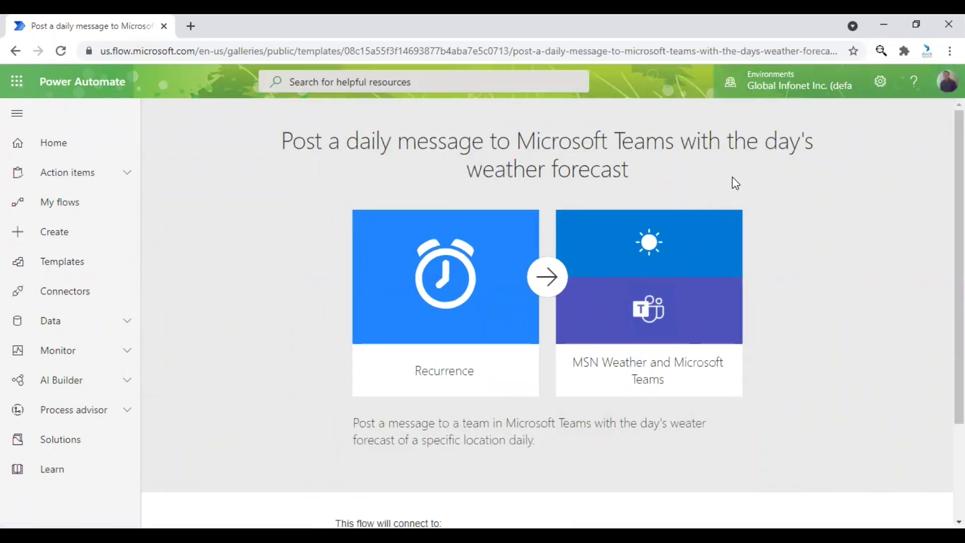
{"action": "scroll", "coordinate": [797, 324], "scroll_direction": "down", "scroll_amount": 2}
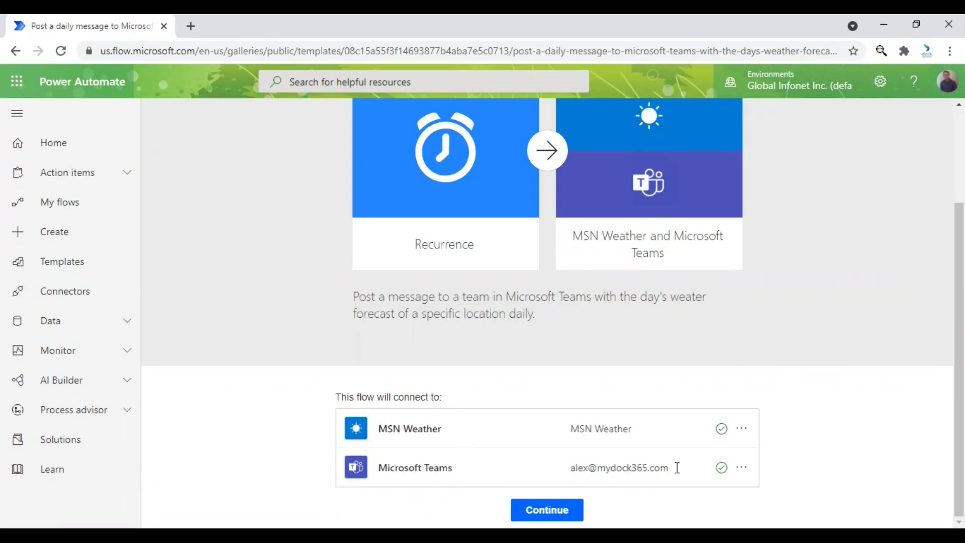
{"action": "left_click", "coordinate": [742, 431]}
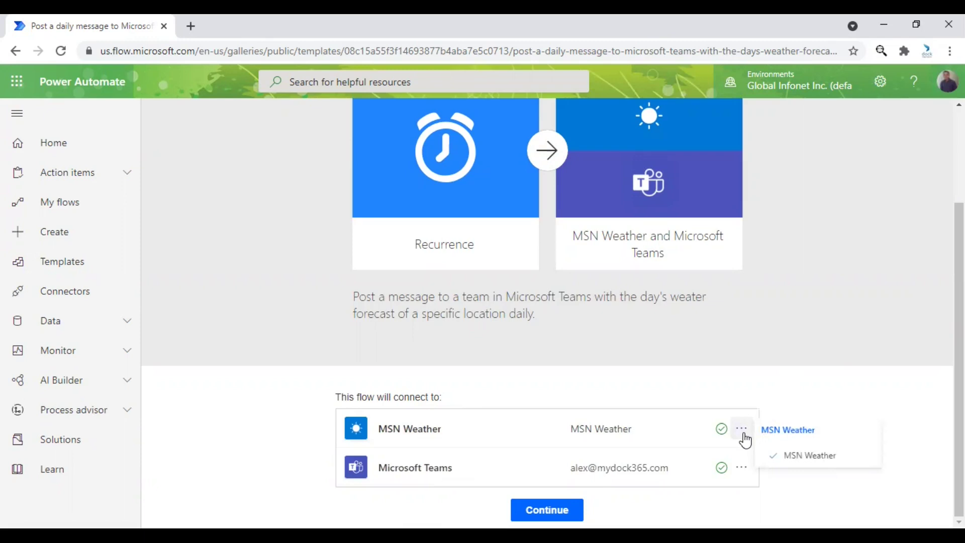
{"action": "left_click", "coordinate": [741, 468]}
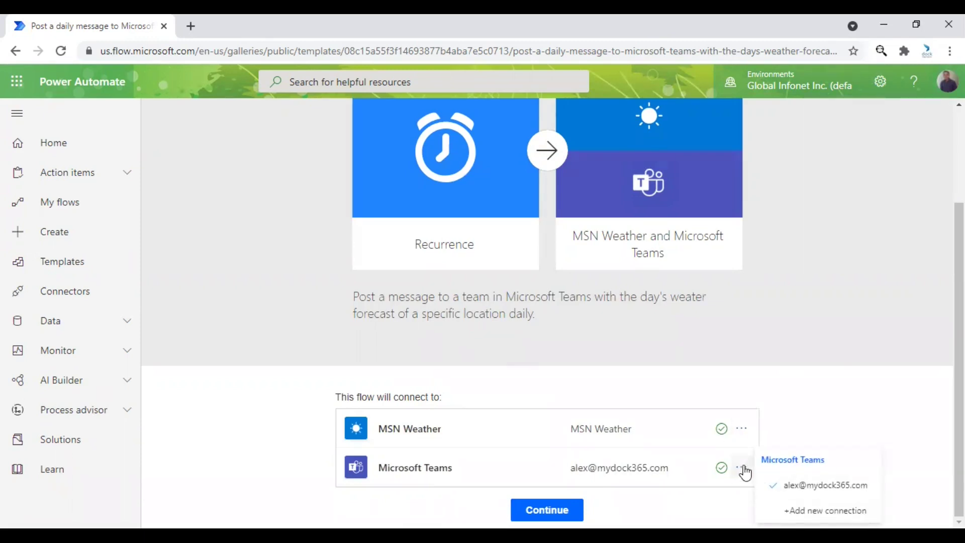
{"action": "left_click", "coordinate": [743, 469]}
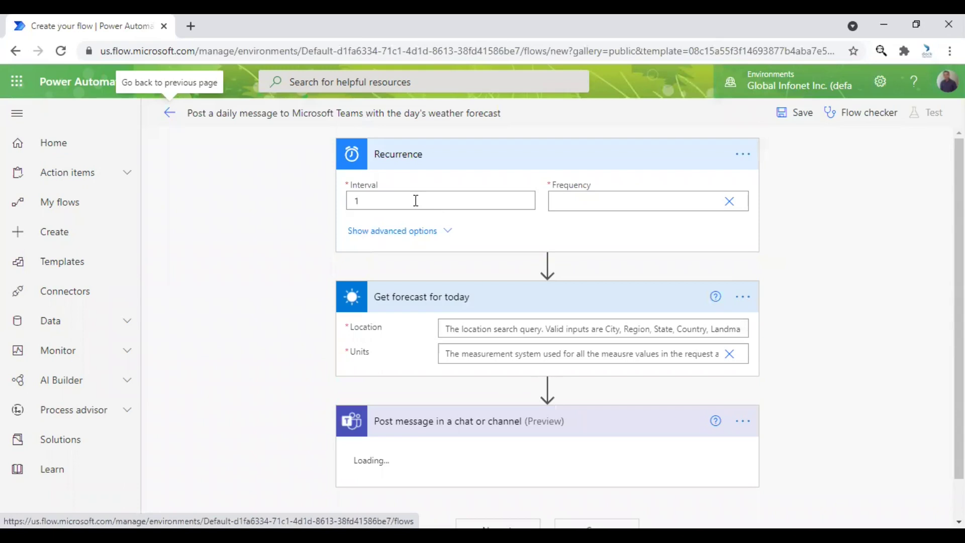
Step: Set the Recurrence trigger to Frequency Day and Interval 1, with advanced options shown
{"action": "left_click", "coordinate": [351, 200]}
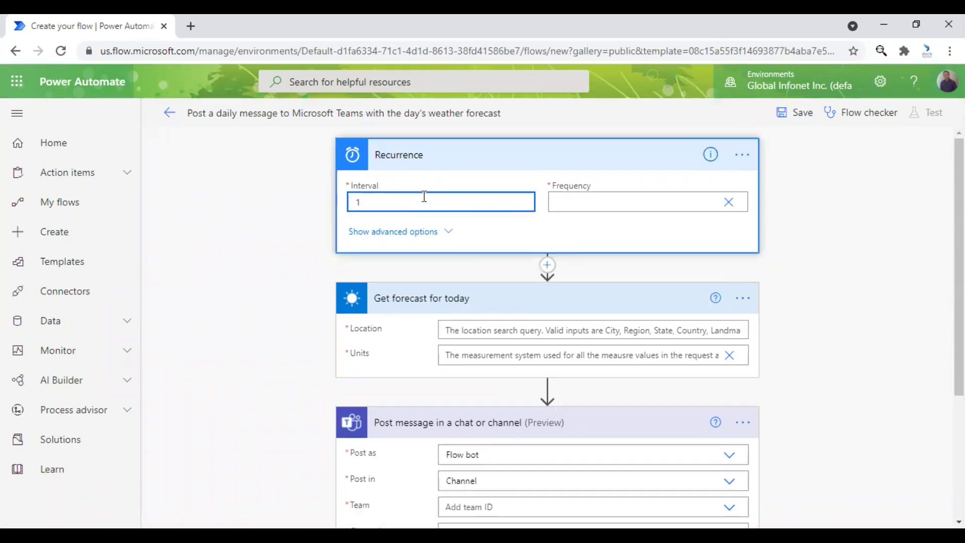
{"action": "left_click", "coordinate": [442, 232]}
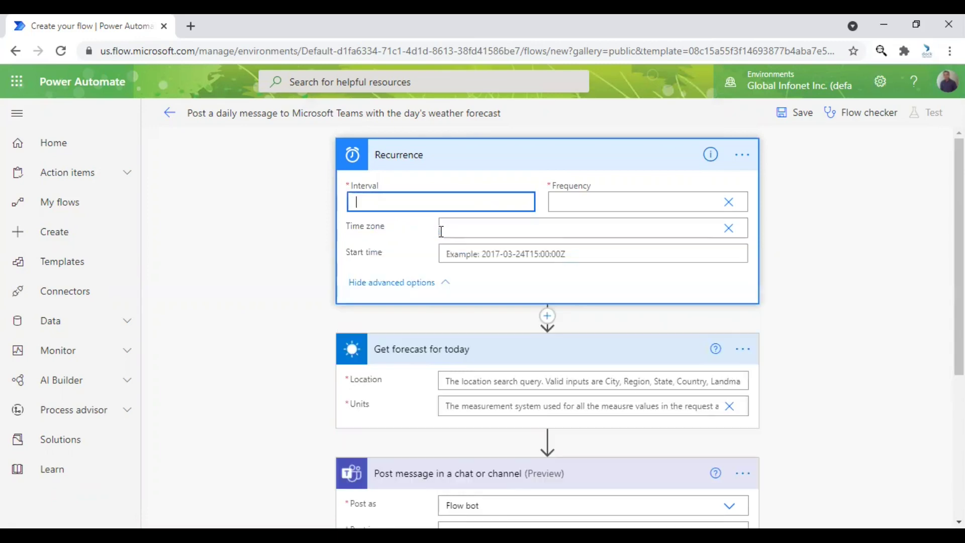
{"action": "left_click", "coordinate": [607, 199]}
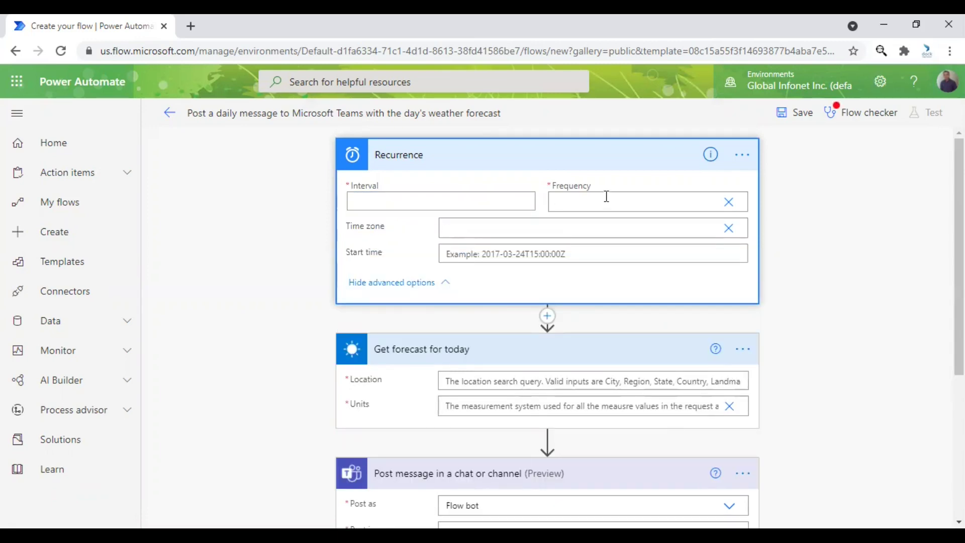
{"action": "type", "text": "da"}
{"action": "type", "text": "il"}
{"action": "left_click", "coordinate": [729, 203]}
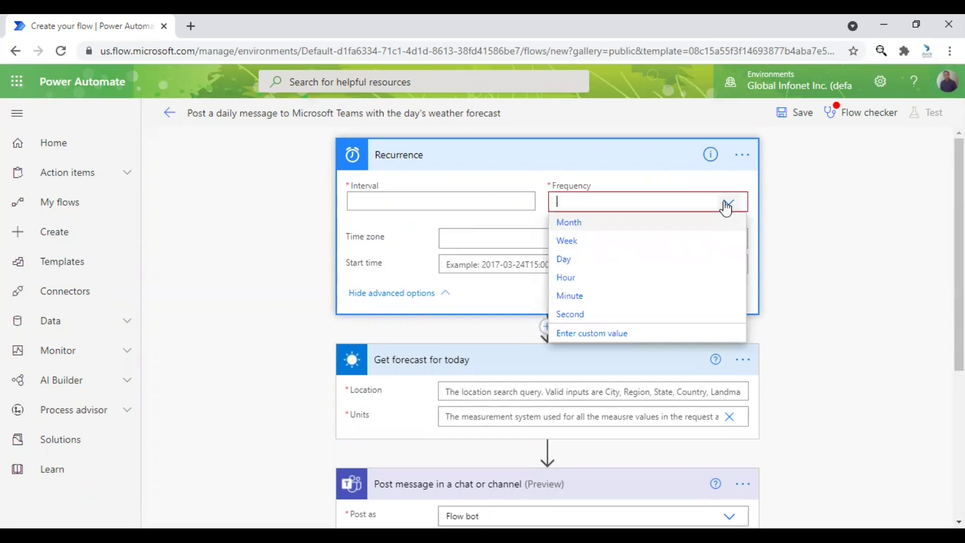
{"action": "left_click", "coordinate": [565, 259]}
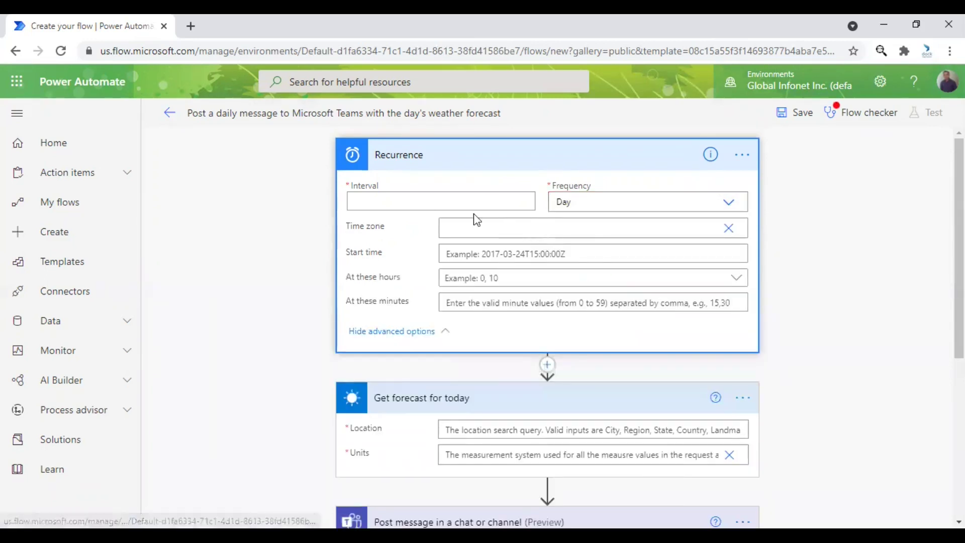
{"action": "left_click", "coordinate": [445, 199]}
{"action": "type", "text": "1"}
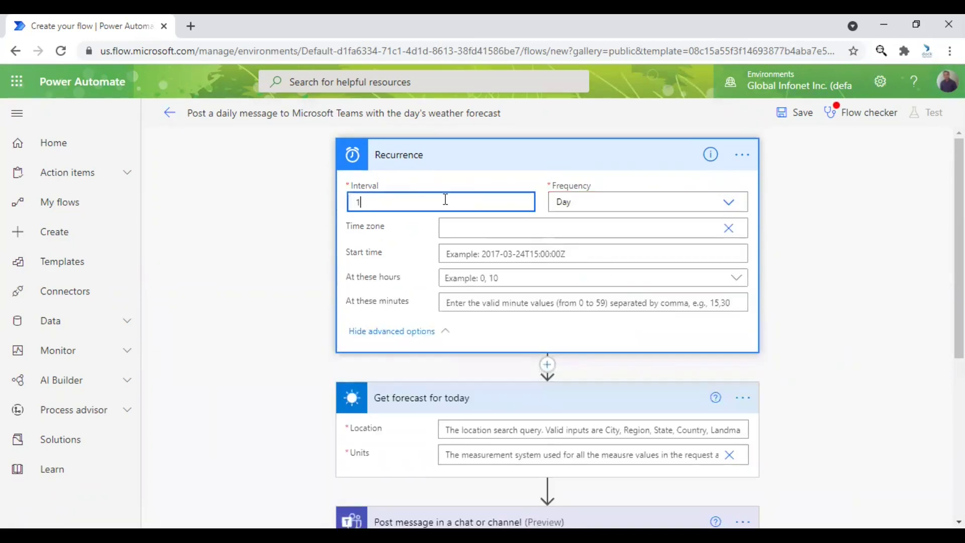
{"action": "left_click", "coordinate": [482, 225]}
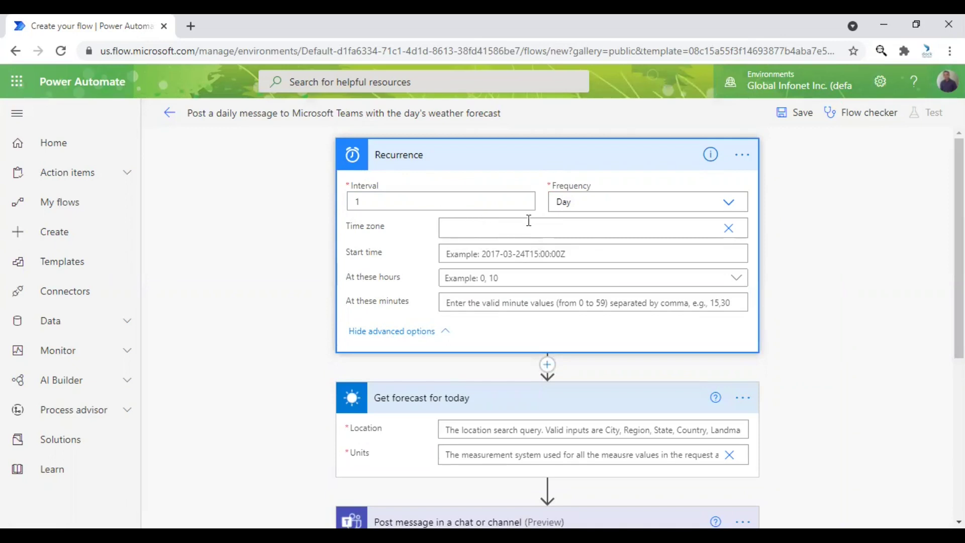
{"action": "type", "text": "United"}
Step: Set the recurrence time zone to (UTC-08:00) Pacific Time (US & Canada)
{"action": "left_click", "coordinate": [728, 228]}
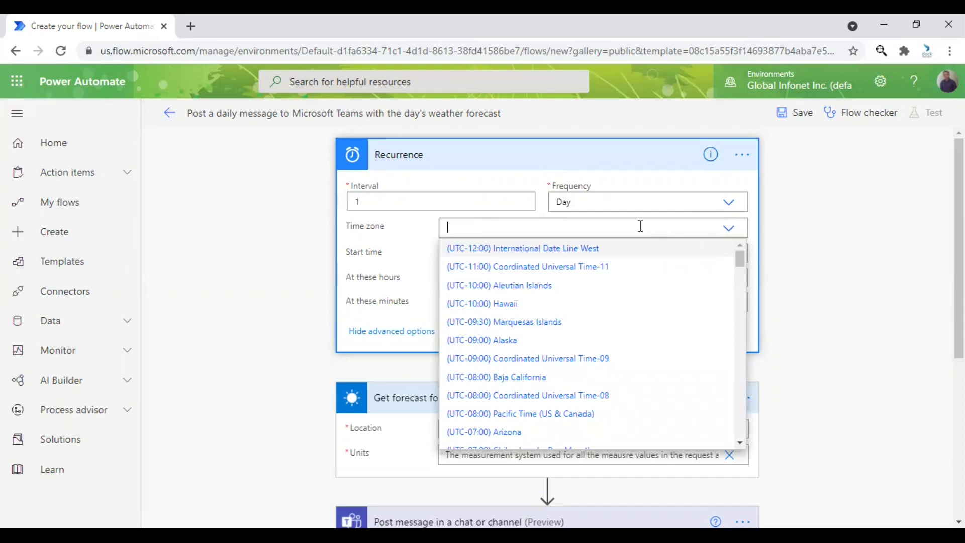
{"action": "type", "text": "Flori"}
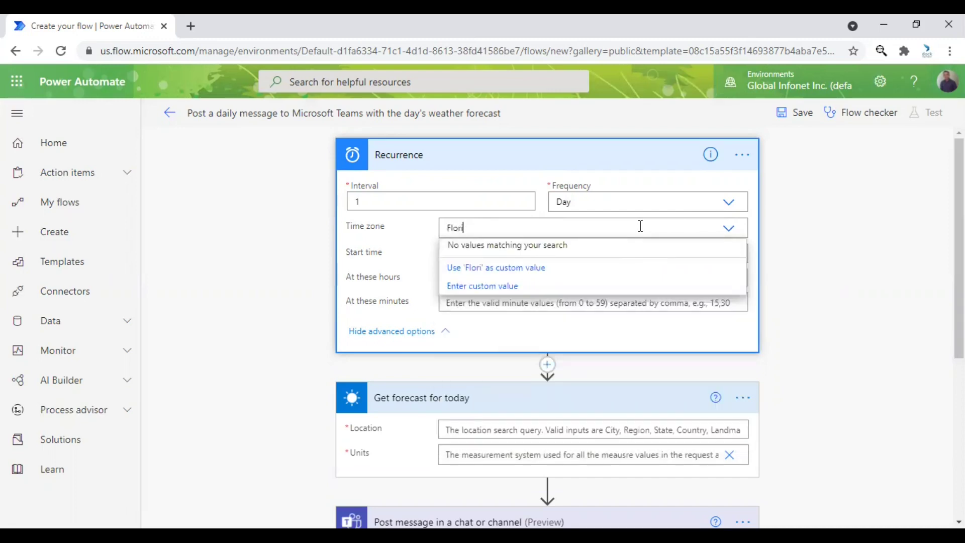
{"action": "key", "text": "BackSpace"}
{"action": "key", "text": "BackSpace"}
{"action": "key", "text": "BackSpace"}
{"action": "key", "text": "BackSpace"}
{"action": "key", "text": "BackSpace"}
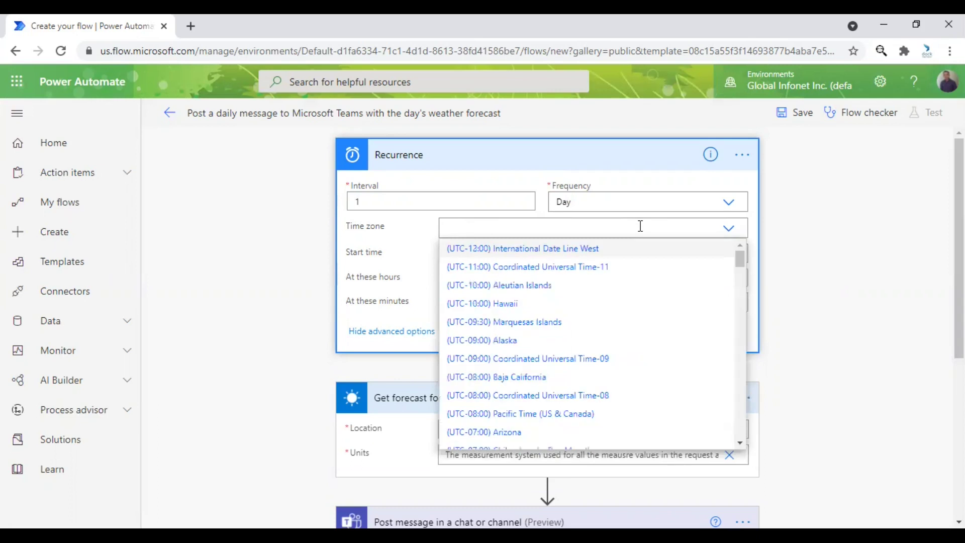
{"action": "type", "text": "US"}
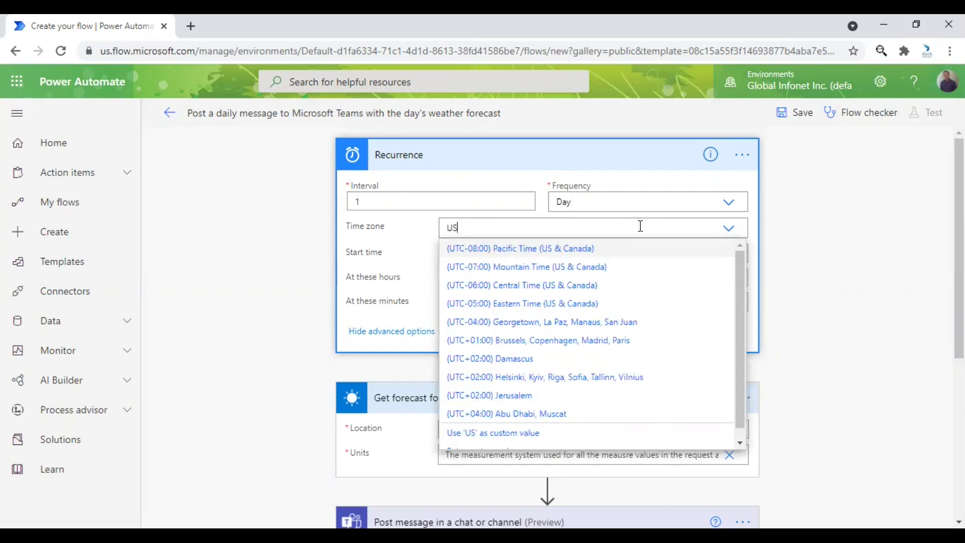
{"action": "left_click", "coordinate": [548, 256]}
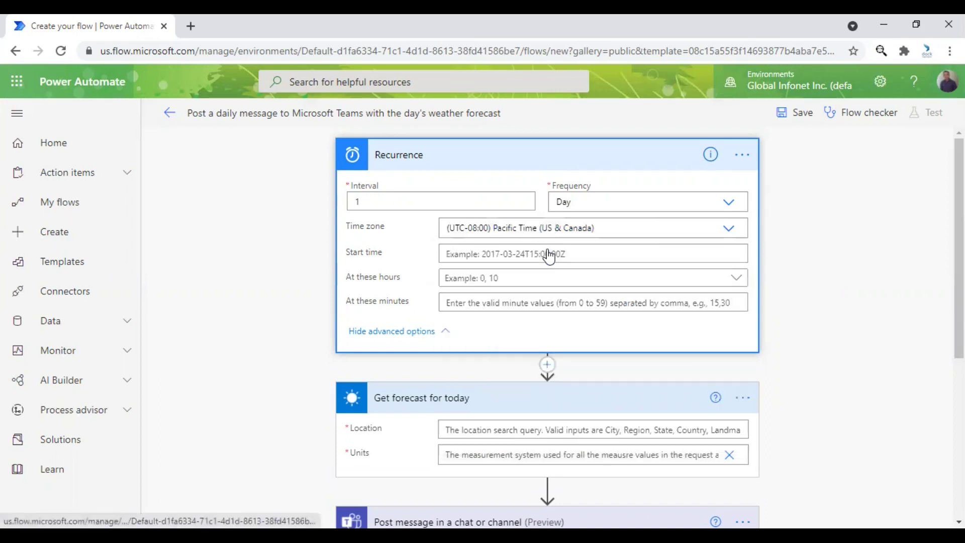
Step: Set the recurrence to run at hour 9, minute 5, and refresh the preview
{"action": "left_click", "coordinate": [732, 280]}
{"action": "left_click", "coordinate": [223, 431]}
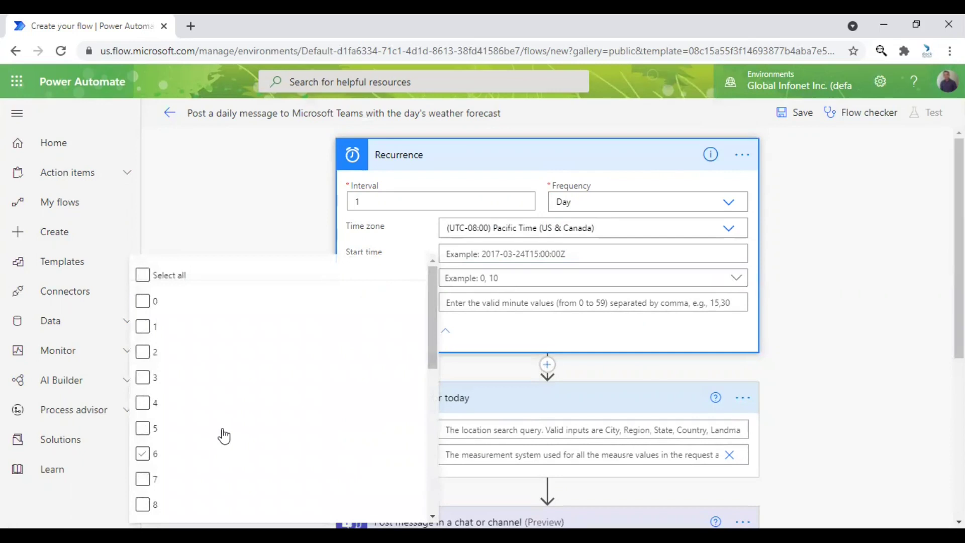
{"action": "scroll", "coordinate": [223, 432], "scroll_direction": "down", "scroll_amount": 1}
{"action": "scroll", "coordinate": [227, 437], "scroll_direction": "down", "scroll_amount": 1}
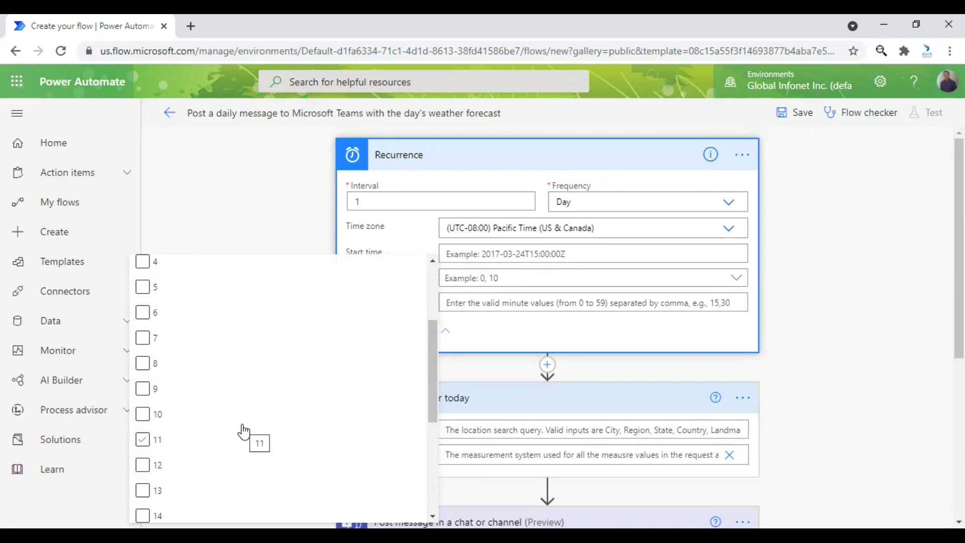
{"action": "left_click", "coordinate": [143, 389]}
{"action": "left_click", "coordinate": [860, 279]}
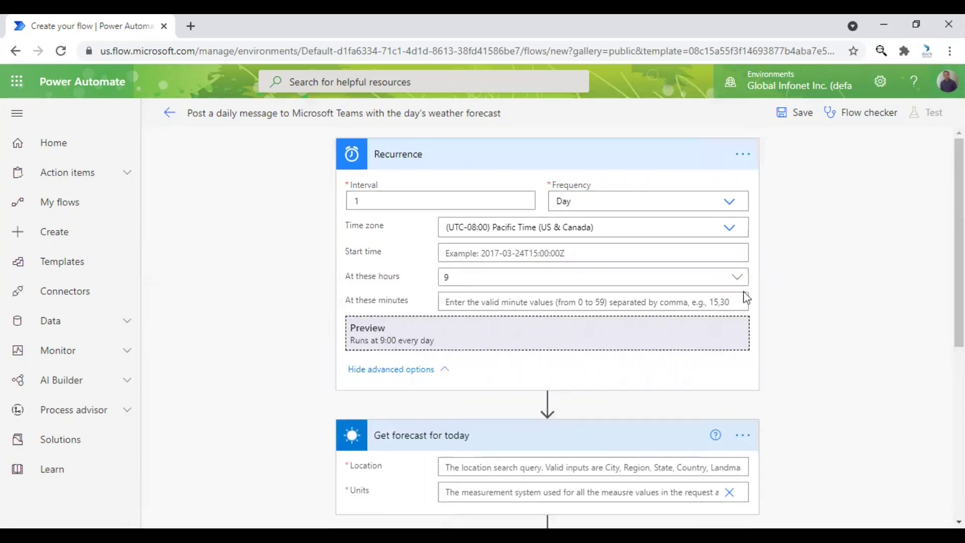
{"action": "left_click", "coordinate": [519, 303]}
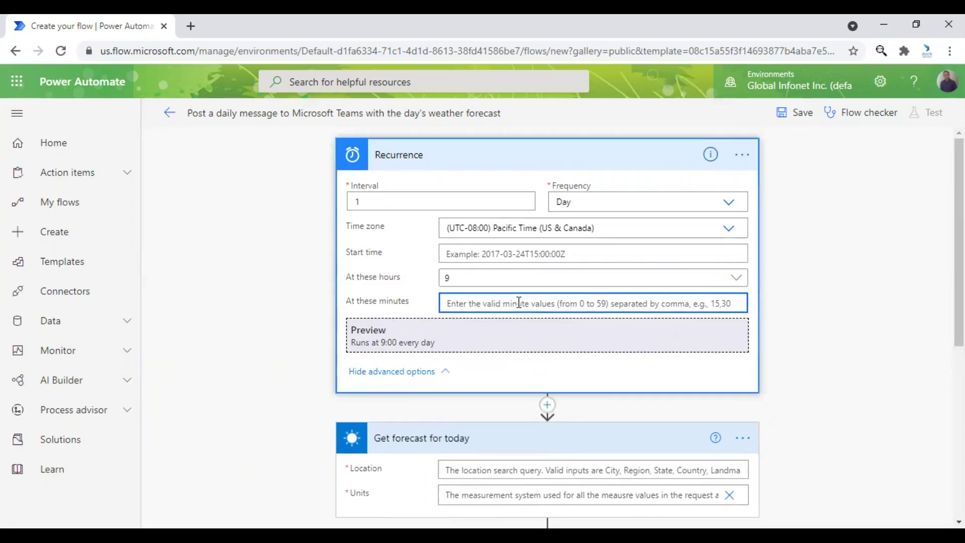
{"action": "type", "text": "5"}
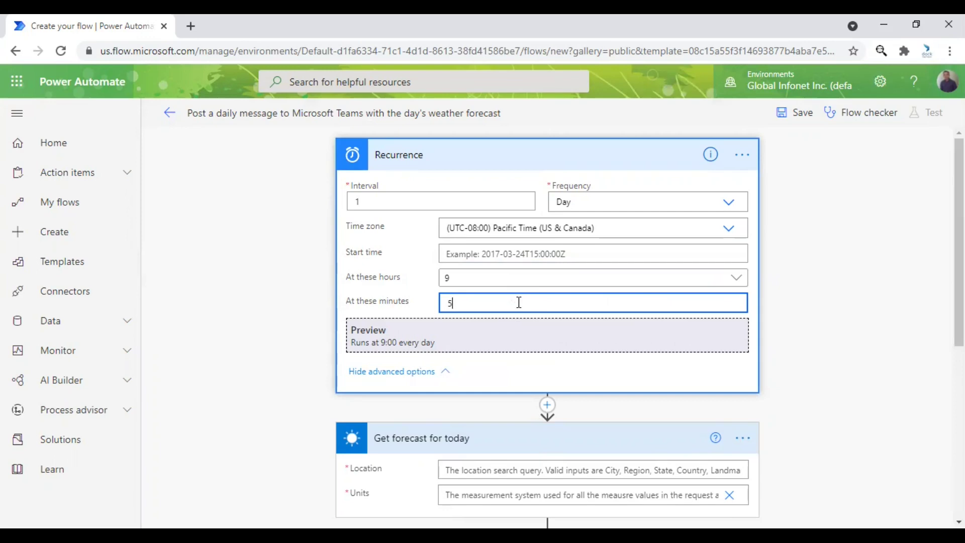
{"action": "left_click", "coordinate": [828, 285]}
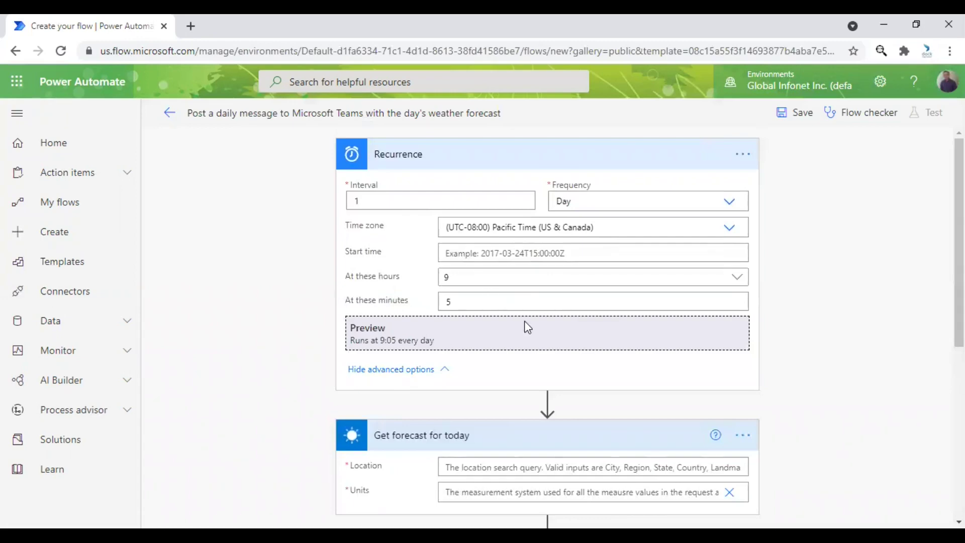
{"action": "scroll", "coordinate": [526, 327], "scroll_direction": "down", "scroll_amount": 1}
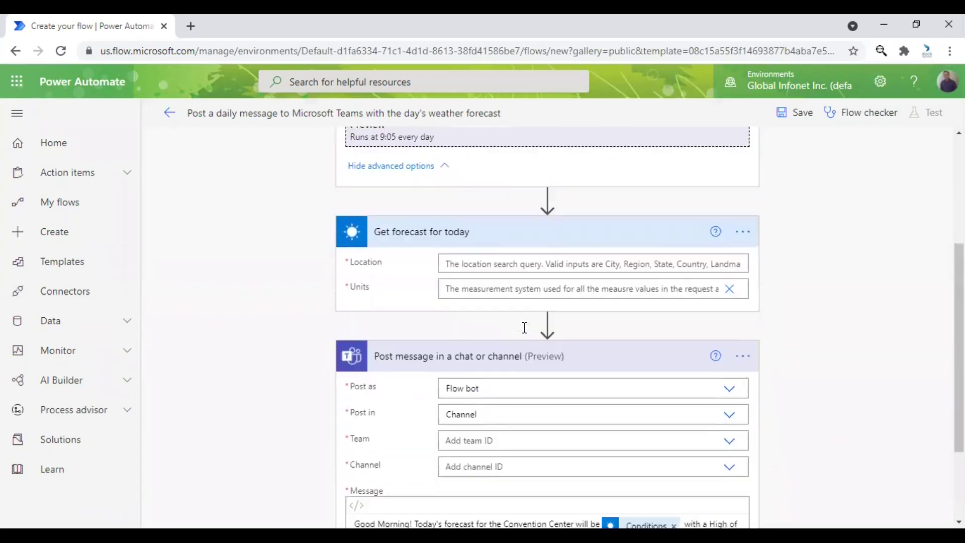
{"action": "scroll", "coordinate": [524, 327], "scroll_direction": "down", "scroll_amount": 1}
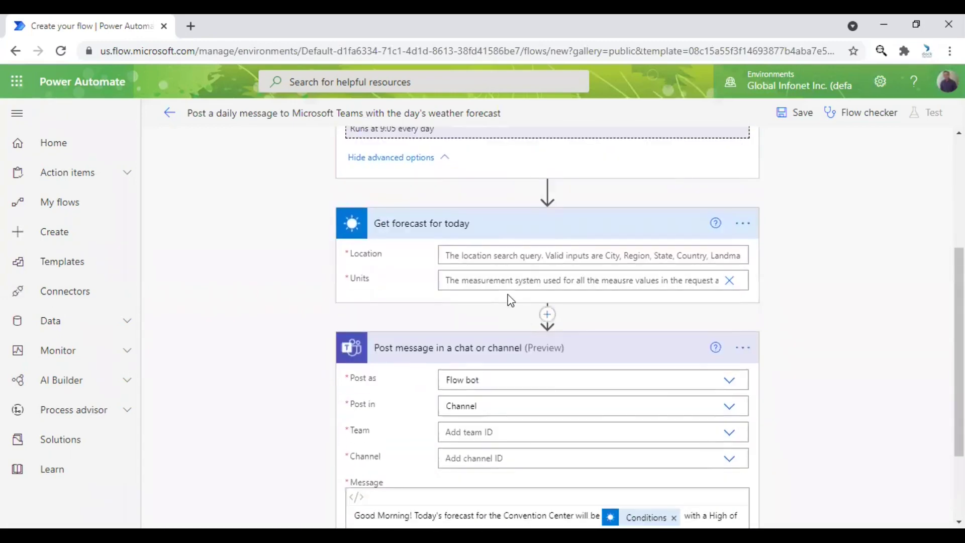
Step: Set the forecast Location to Jacksonville and Units to Metric
{"action": "left_click", "coordinate": [527, 253]}
{"action": "type", "text": "J"}
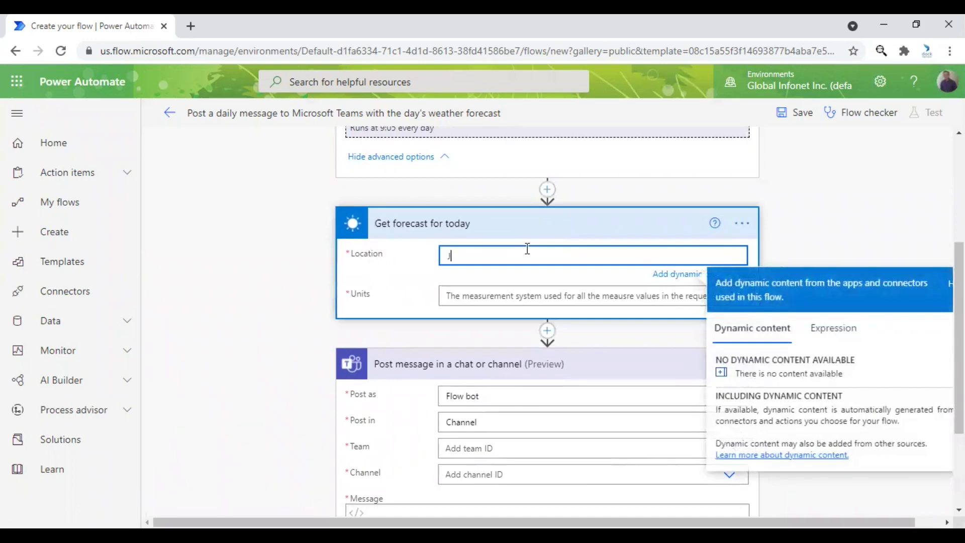
{"action": "type", "text": "acksonv"}
{"action": "type", "text": "ille"}
{"action": "left_click", "coordinate": [830, 226]}
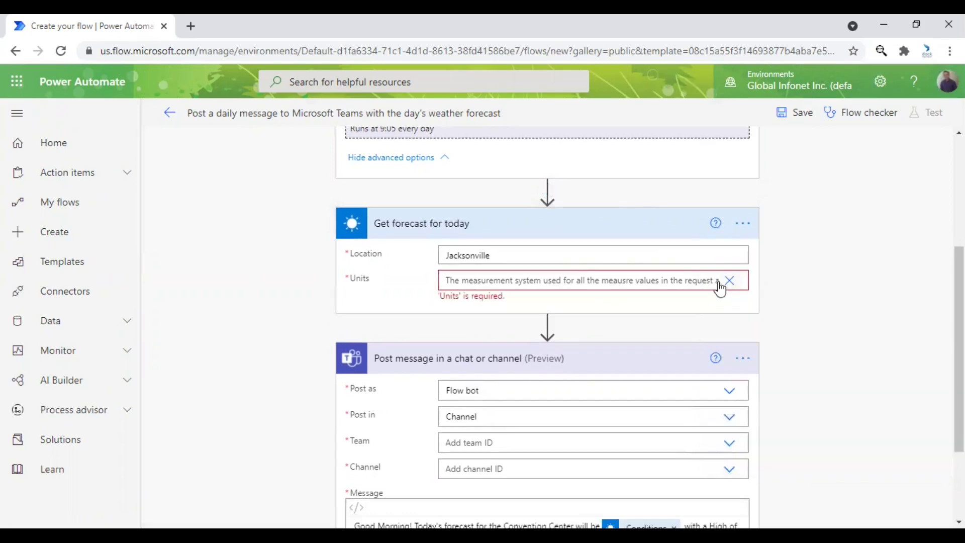
{"action": "left_click", "coordinate": [570, 282]}
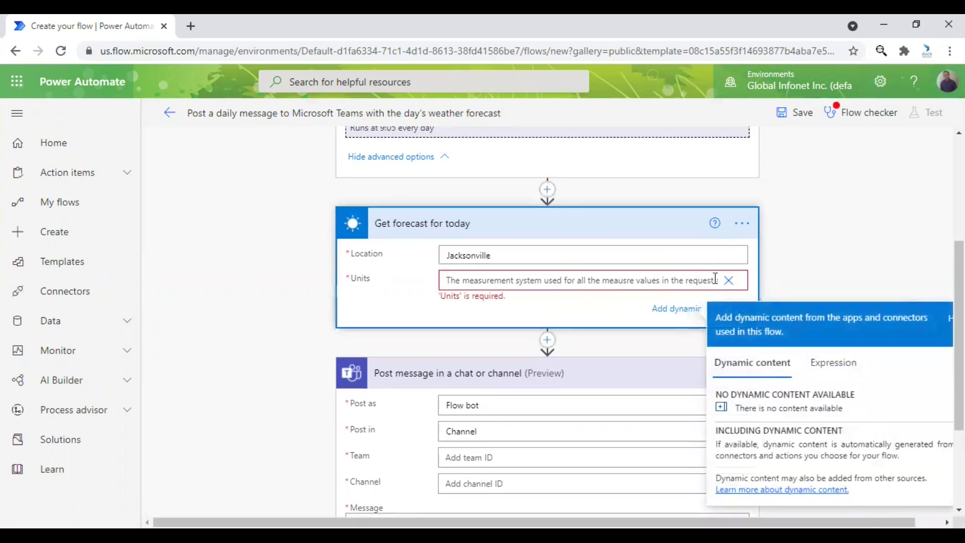
{"action": "left_click", "coordinate": [730, 282]}
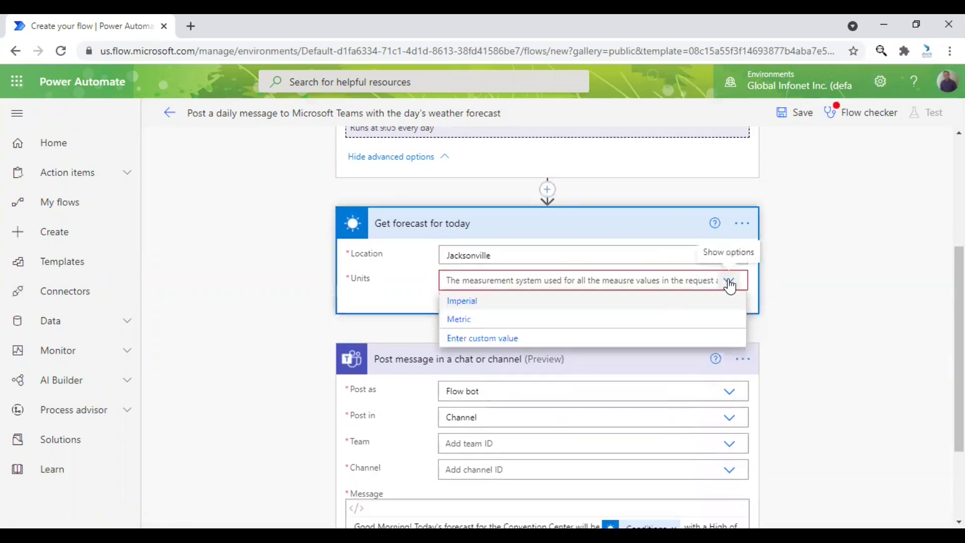
{"action": "left_click", "coordinate": [483, 320]}
{"action": "scroll", "coordinate": [453, 310], "scroll_direction": "down", "scroll_amount": 1}
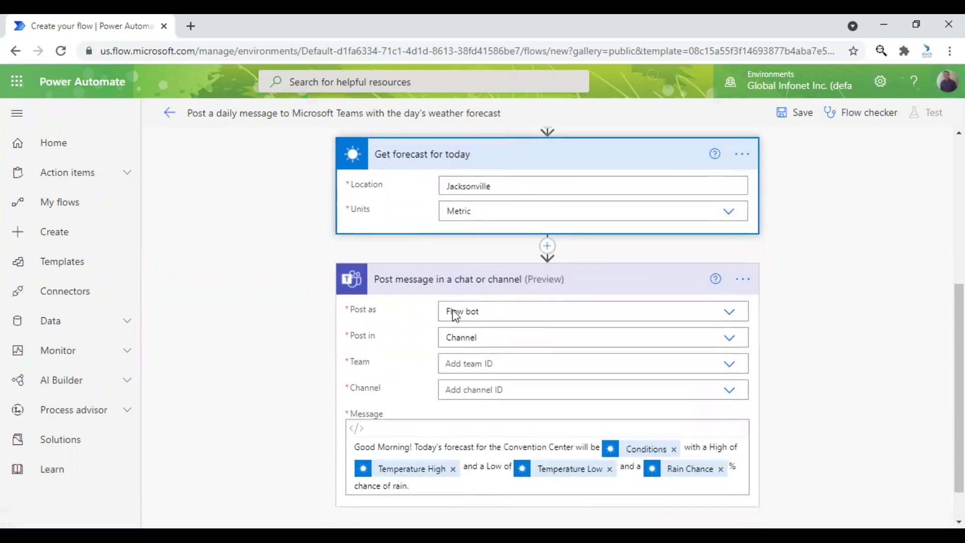
{"action": "scroll", "coordinate": [407, 325], "scroll_direction": "down", "scroll_amount": 1}
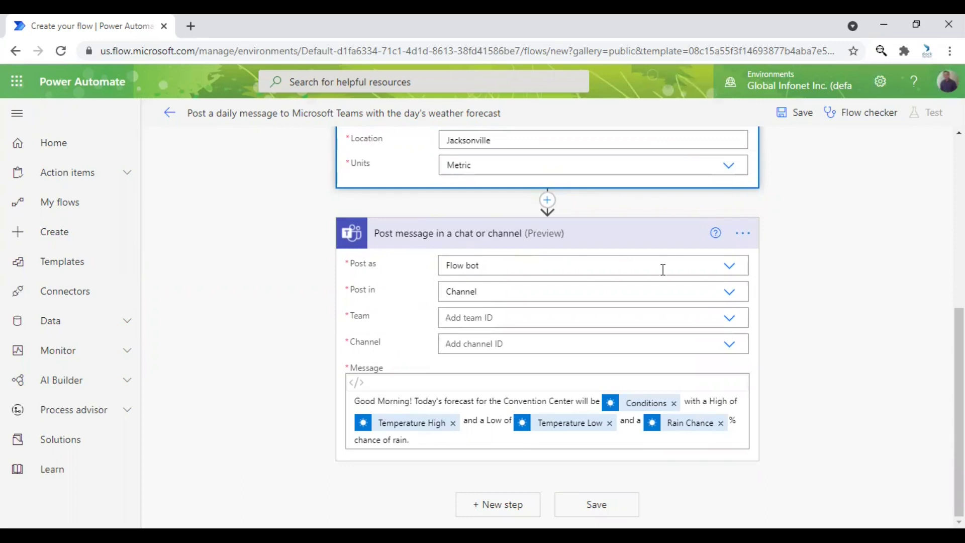
Step: Post as User to the General channel of the Weekly Marketing Projects team
{"action": "left_click", "coordinate": [728, 268]}
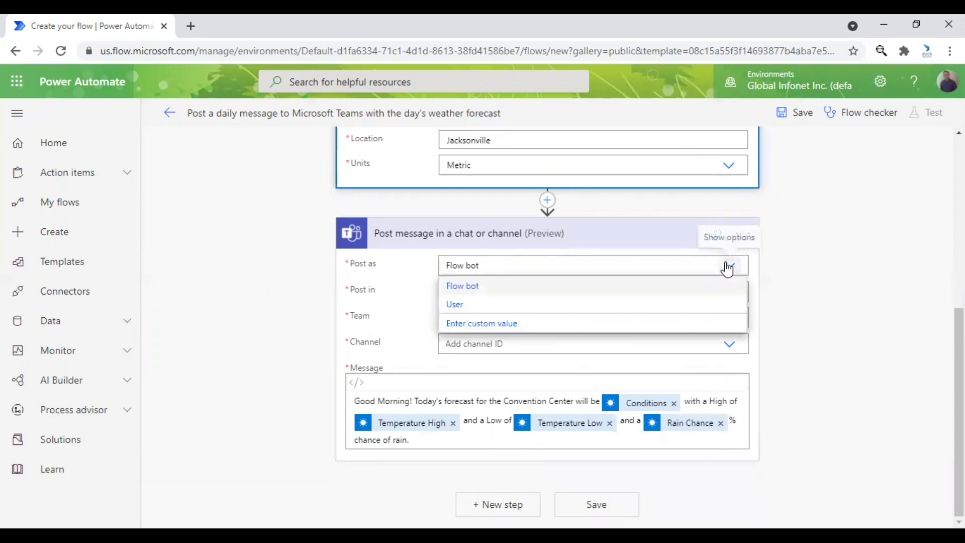
{"action": "left_click", "coordinate": [522, 309]}
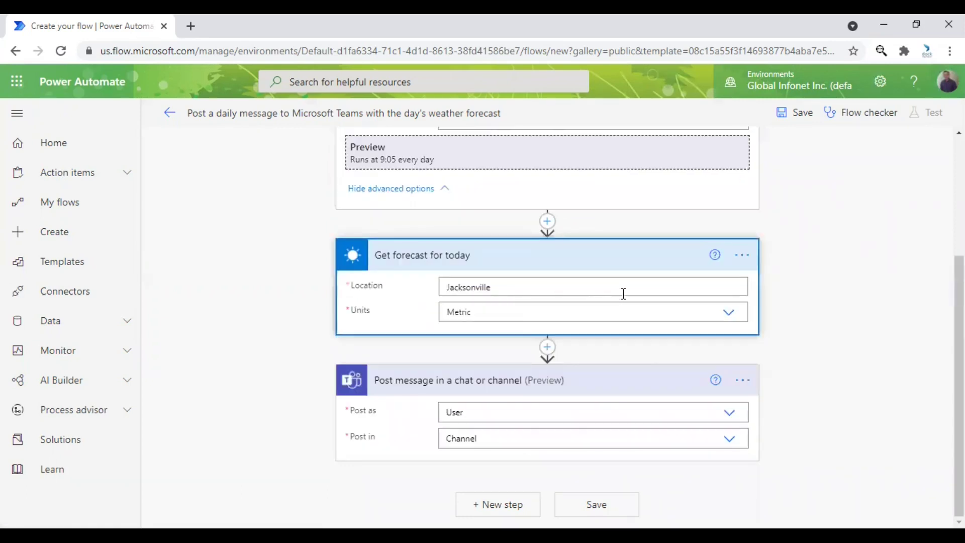
{"action": "scroll", "coordinate": [622, 293], "scroll_direction": "down", "scroll_amount": 2}
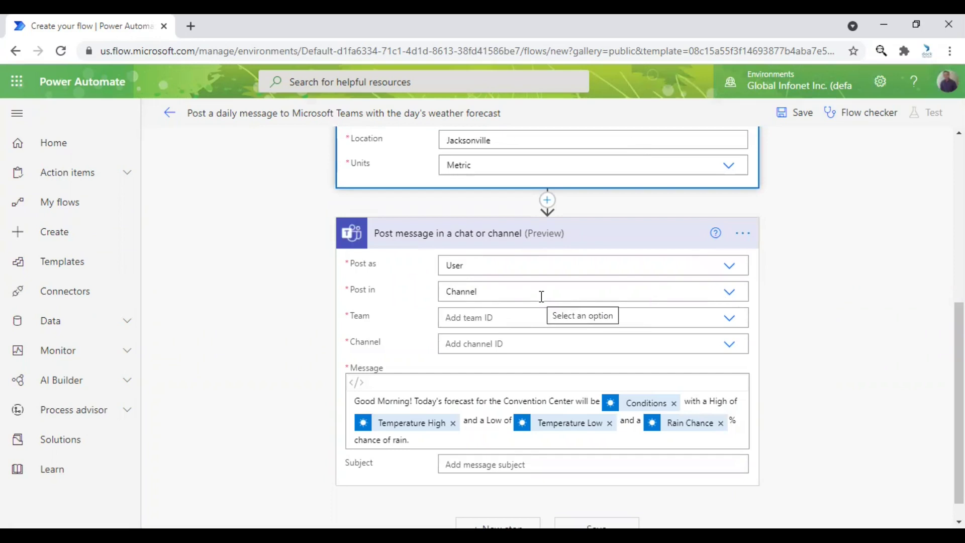
{"action": "left_click", "coordinate": [726, 318]}
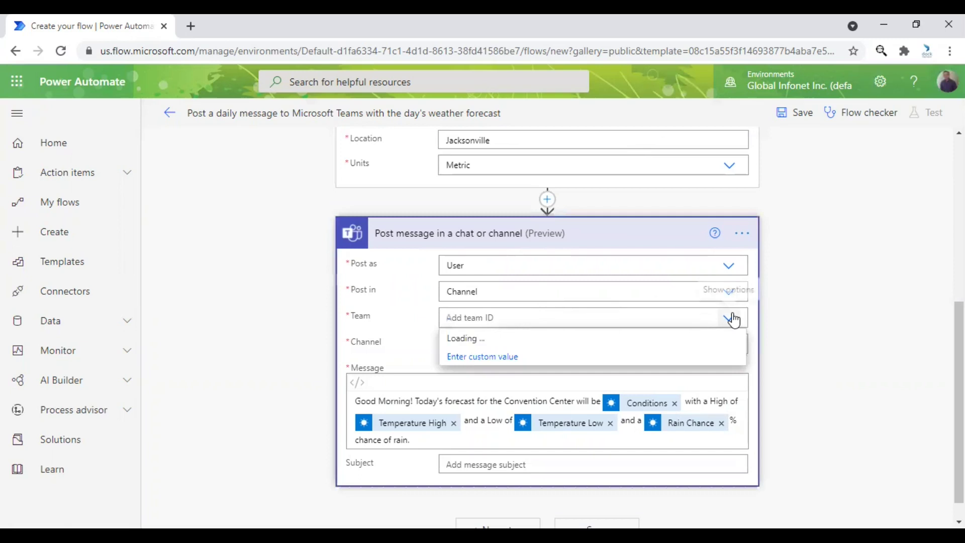
{"action": "left_click", "coordinate": [733, 318]}
{"action": "left_click", "coordinate": [733, 319]}
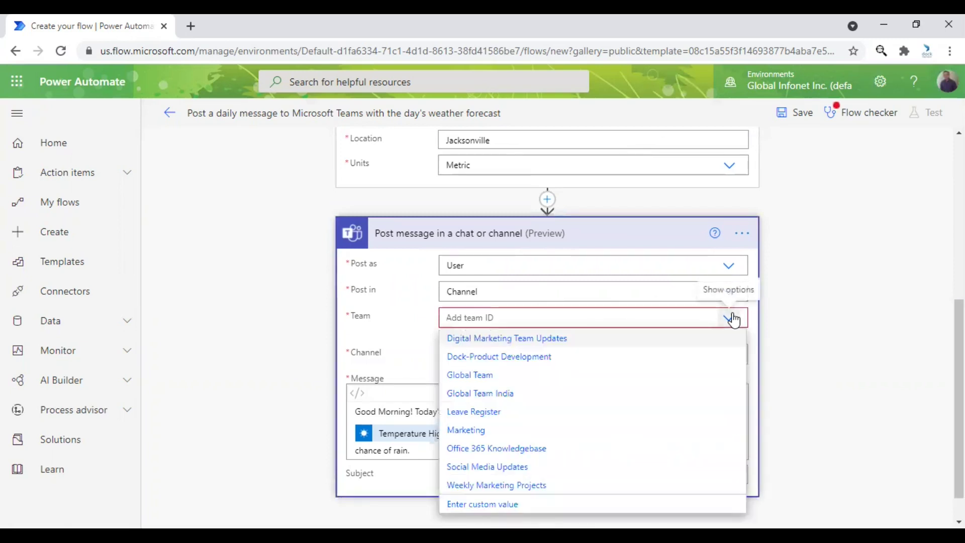
{"action": "left_click", "coordinate": [524, 487]}
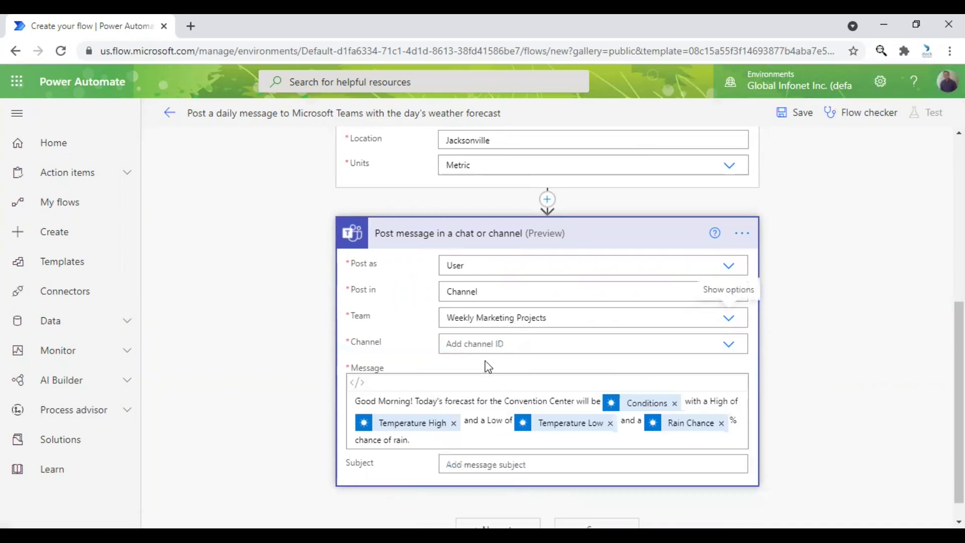
{"action": "left_click", "coordinate": [726, 344]}
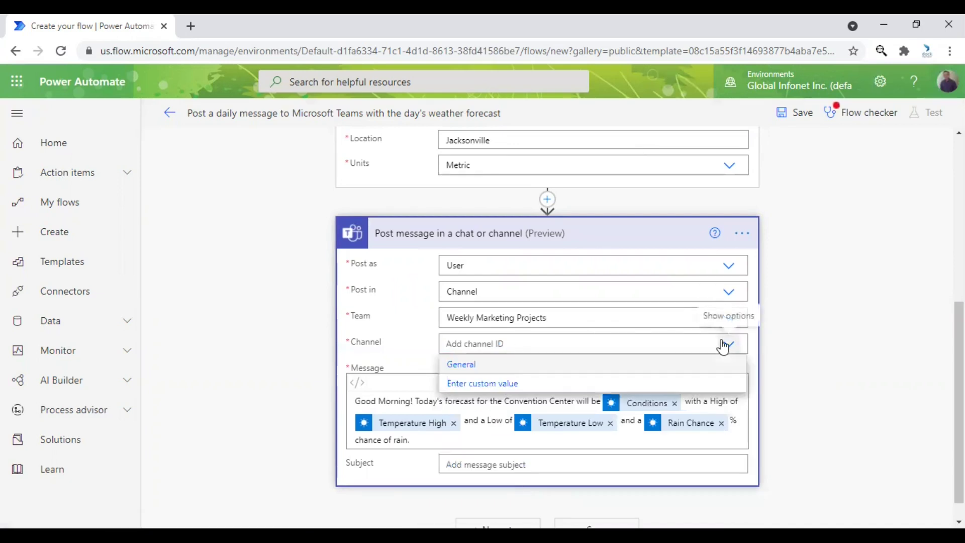
{"action": "left_click", "coordinate": [483, 367]}
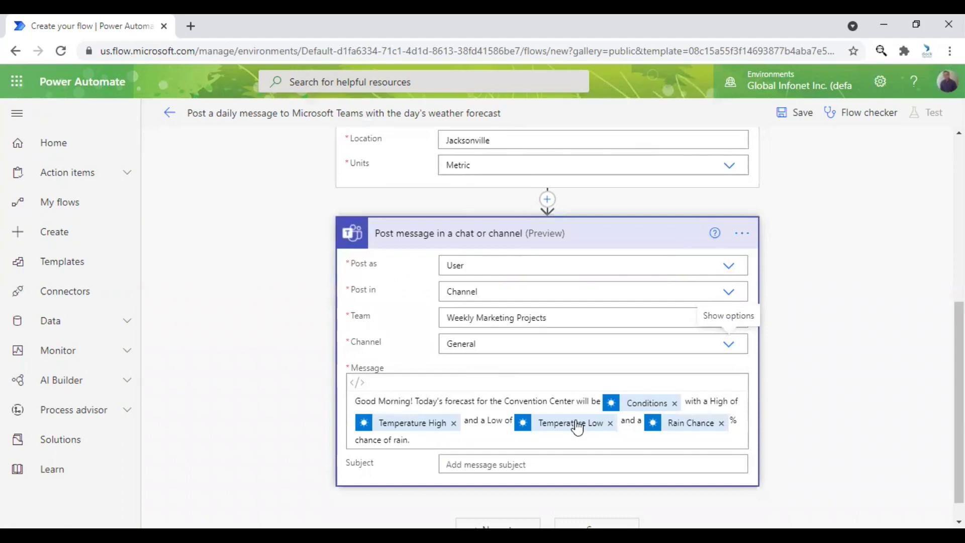
{"action": "scroll", "coordinate": [498, 401], "scroll_direction": "down", "scroll_amount": 1}
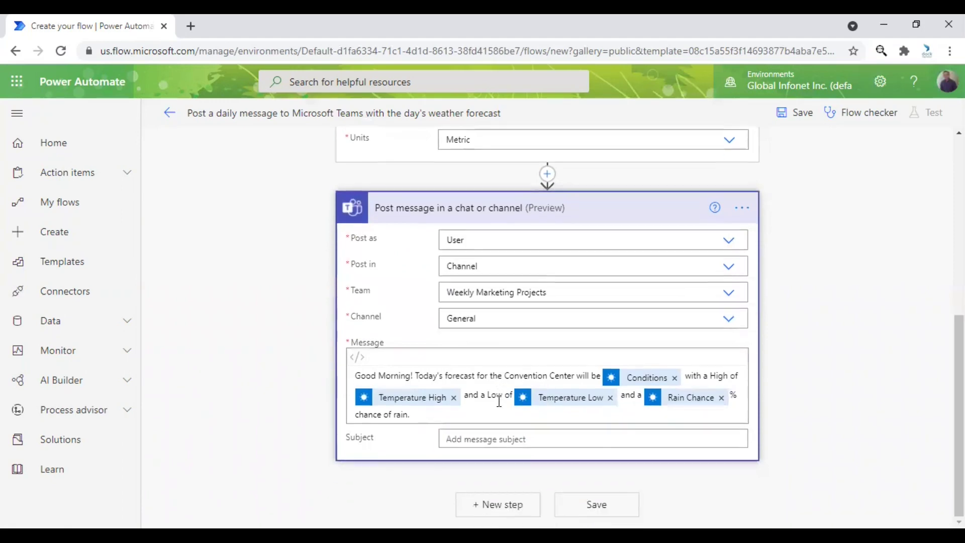
Step: Enter the subject 'Today's Weather Outside!', removing the extra exclamation mark
{"action": "left_click", "coordinate": [581, 439]}
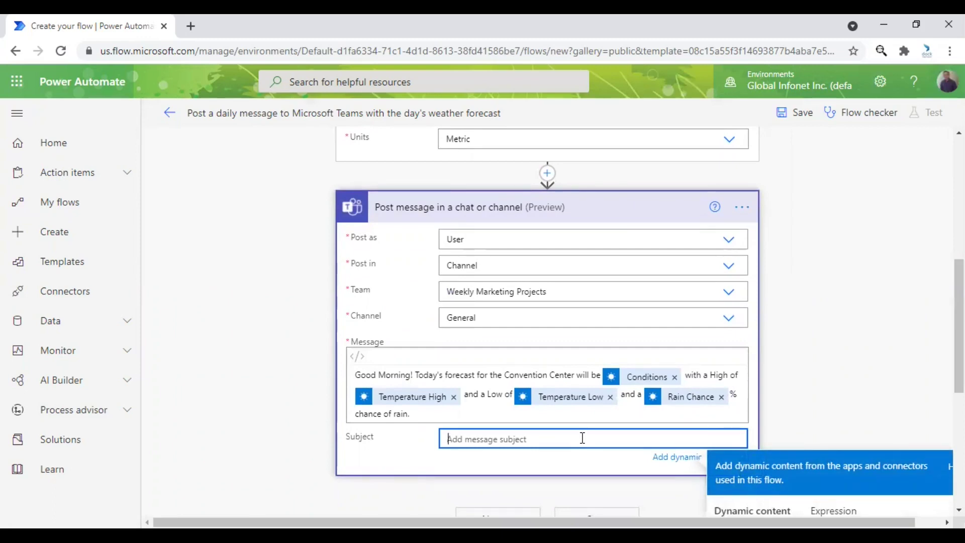
{"action": "type", "text": "Tod"}
{"action": "type", "text": "ay's"}
{"action": "type", "text": " Weather "}
{"action": "type", "text": "Out"}
{"action": "type", "text": "side!"}
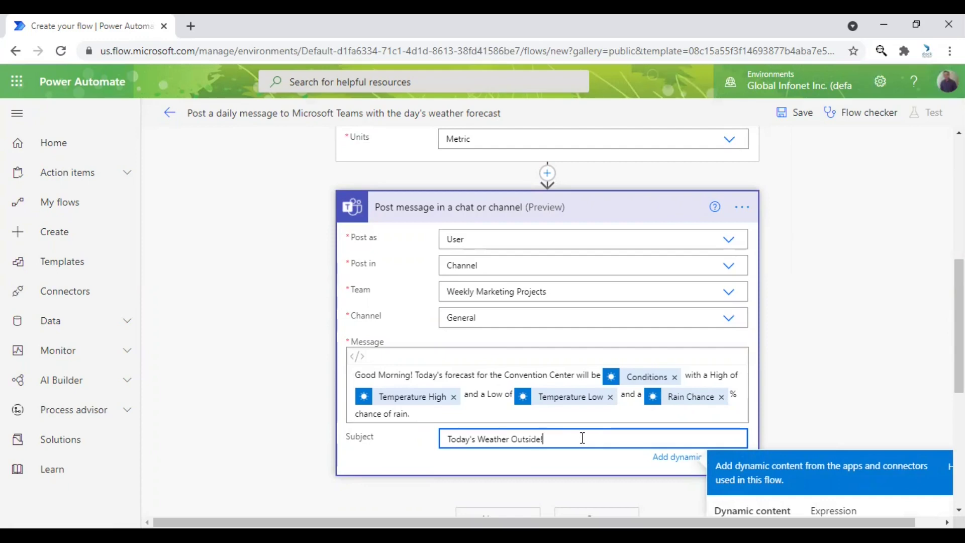
{"action": "type", "text": "!"}
{"action": "scroll", "coordinate": [825, 373], "scroll_direction": "down", "scroll_amount": 1}
{"action": "scroll", "coordinate": [769, 362], "scroll_direction": "down", "scroll_amount": 2}
{"action": "key", "text": "BackSpace"}
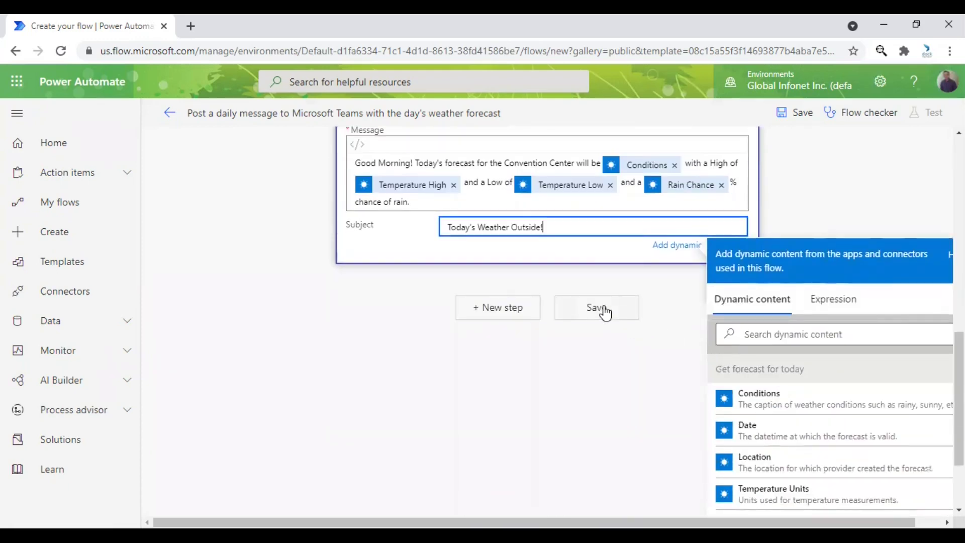
Step: Save the flow and test it automatically using the earlier succeeded trigger run
{"action": "left_click", "coordinate": [604, 311]}
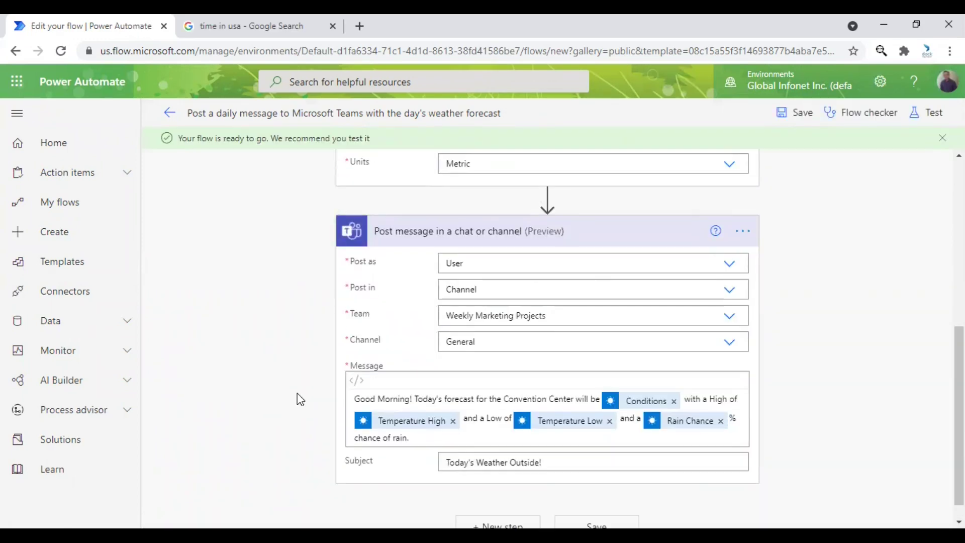
{"action": "scroll", "coordinate": [297, 396], "scroll_direction": "up", "scroll_amount": 5}
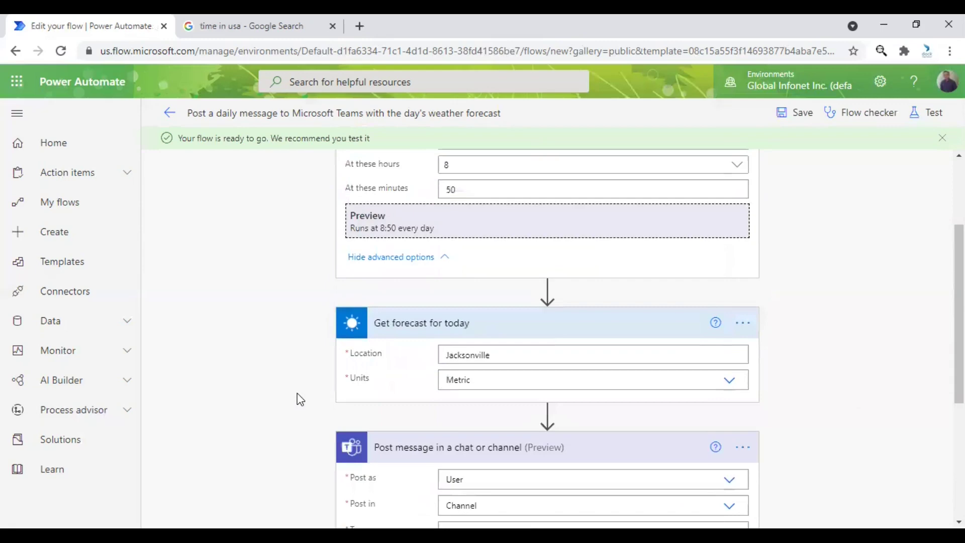
{"action": "left_click", "coordinate": [926, 112]}
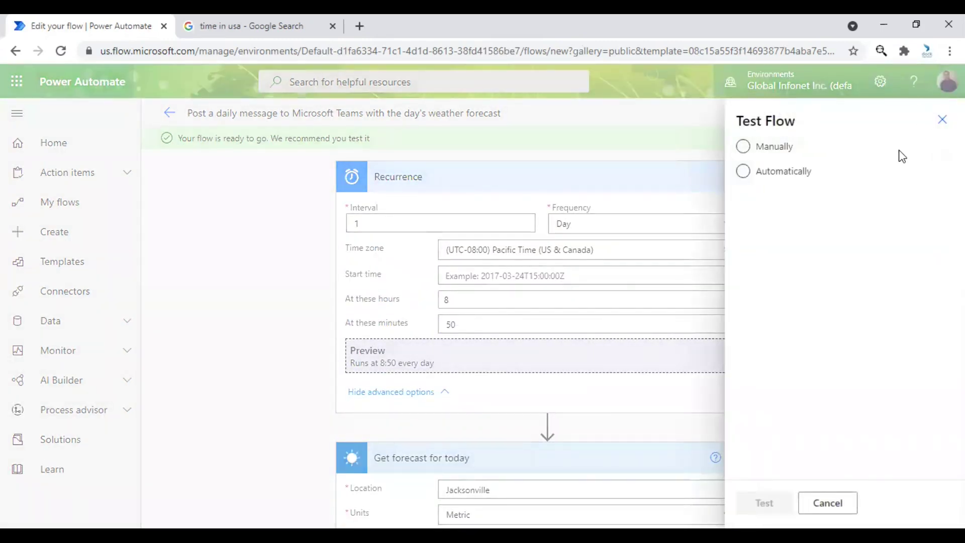
{"action": "left_click", "coordinate": [775, 174]}
{"action": "left_click", "coordinate": [779, 195]}
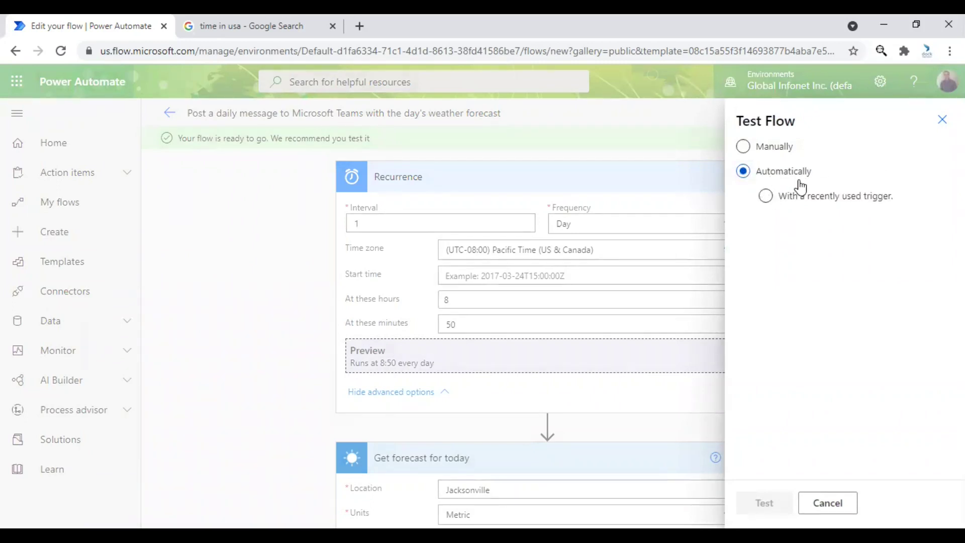
{"action": "left_click", "coordinate": [766, 196]}
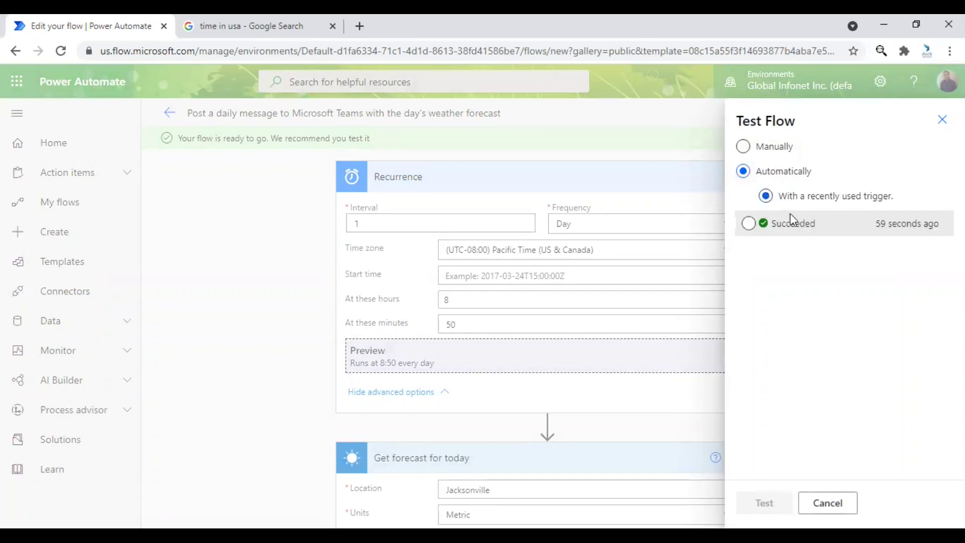
{"action": "left_click", "coordinate": [749, 223]}
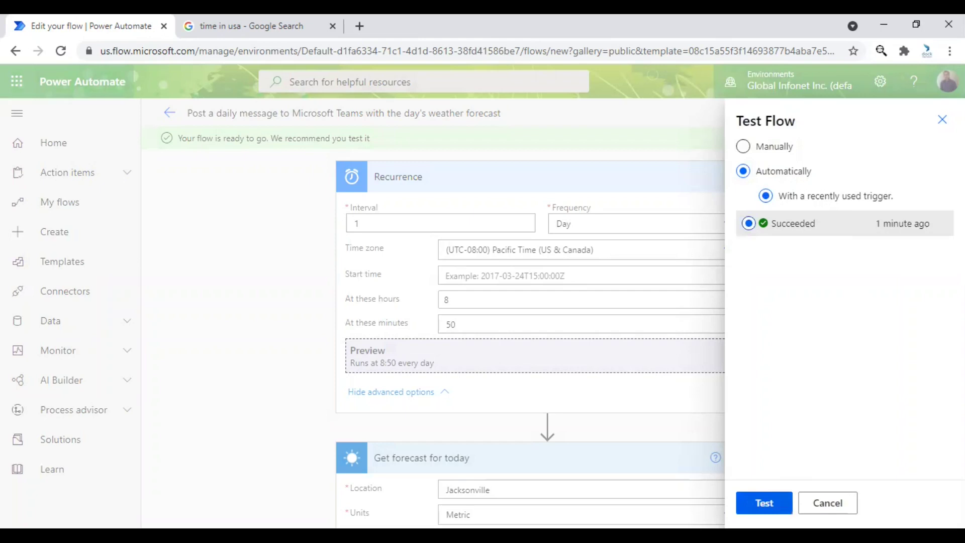
{"action": "left_click", "coordinate": [765, 503]}
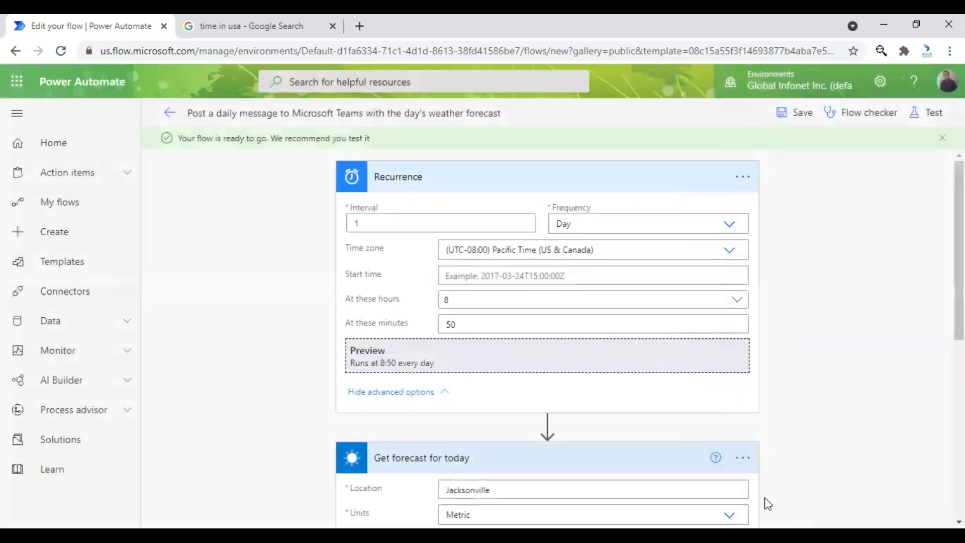